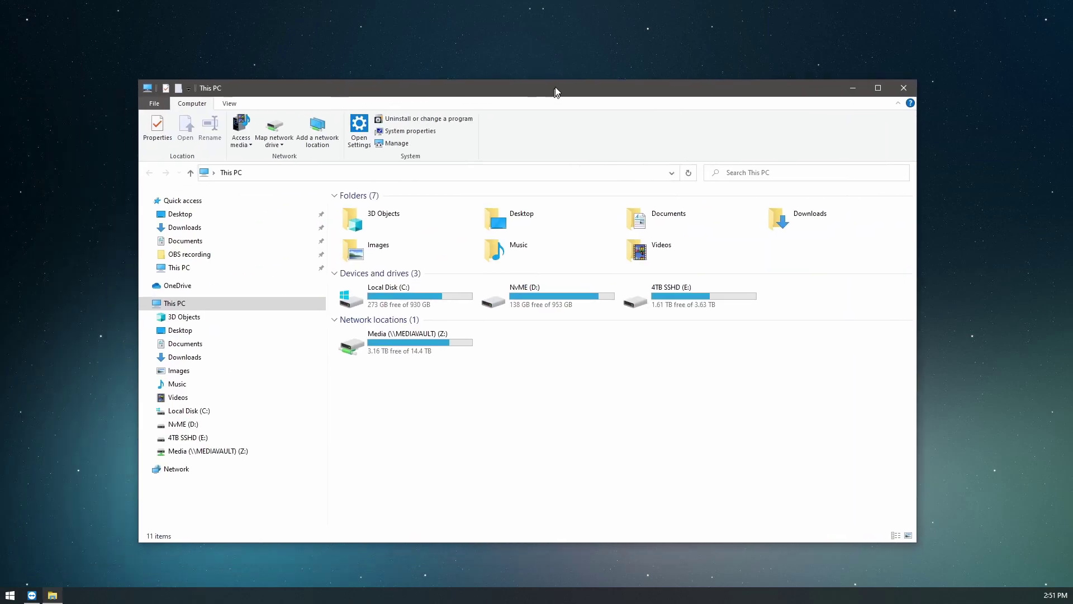
# - Copy SSD takeapart.mp4 (3.87 GB) from Media (Z:) Storage > Youtube Channels > Techworks to the desktop
pyautogui.moveTo(556, 91); pyautogui.dragTo(613, 69)
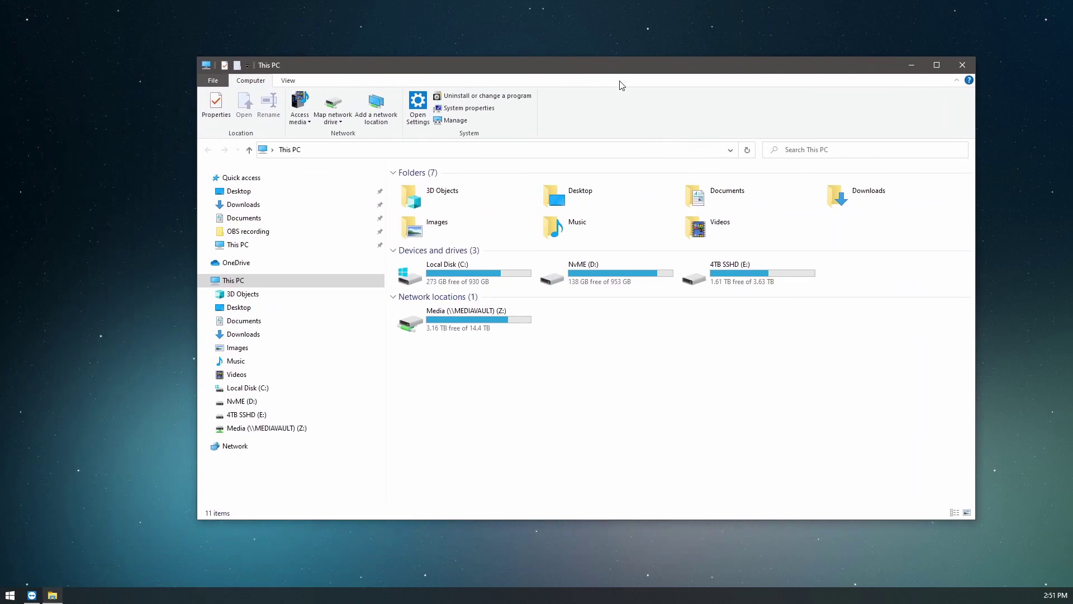
pyautogui.doubleClick(481, 313)
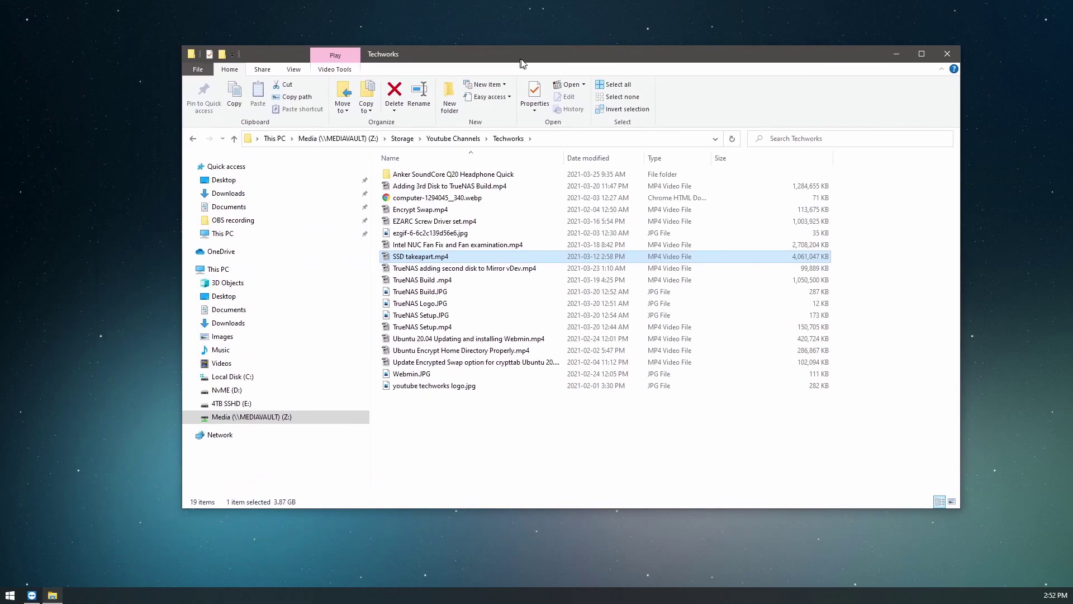
pyautogui.moveTo(525, 65); pyautogui.dragTo(633, 47)
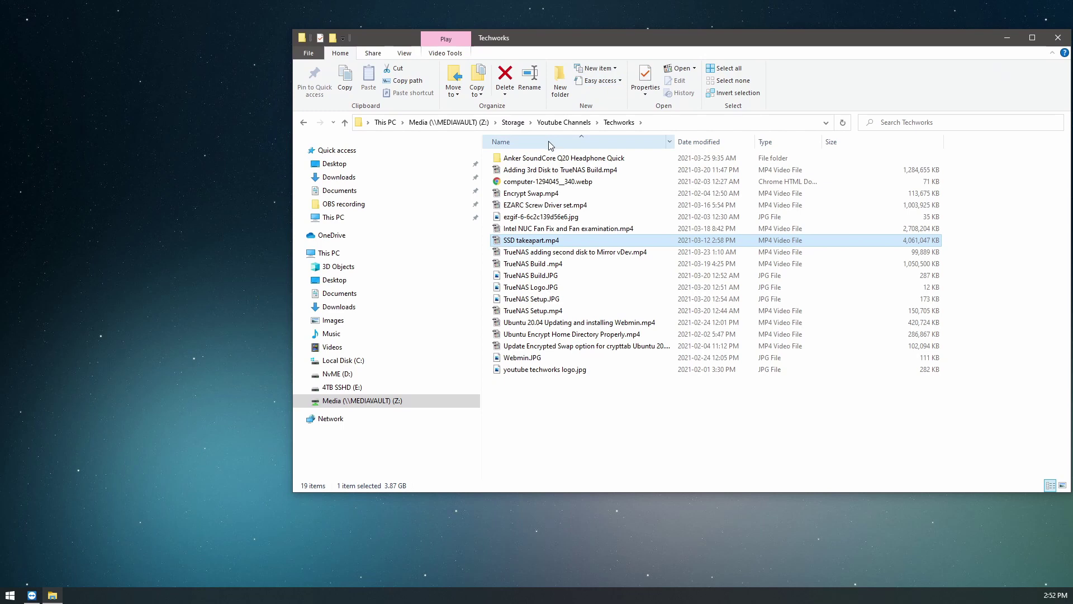
pyautogui.click(541, 241)
pyautogui.press('Down')
pyautogui.press('Down')
pyautogui.press('Down')
pyautogui.press('Down')
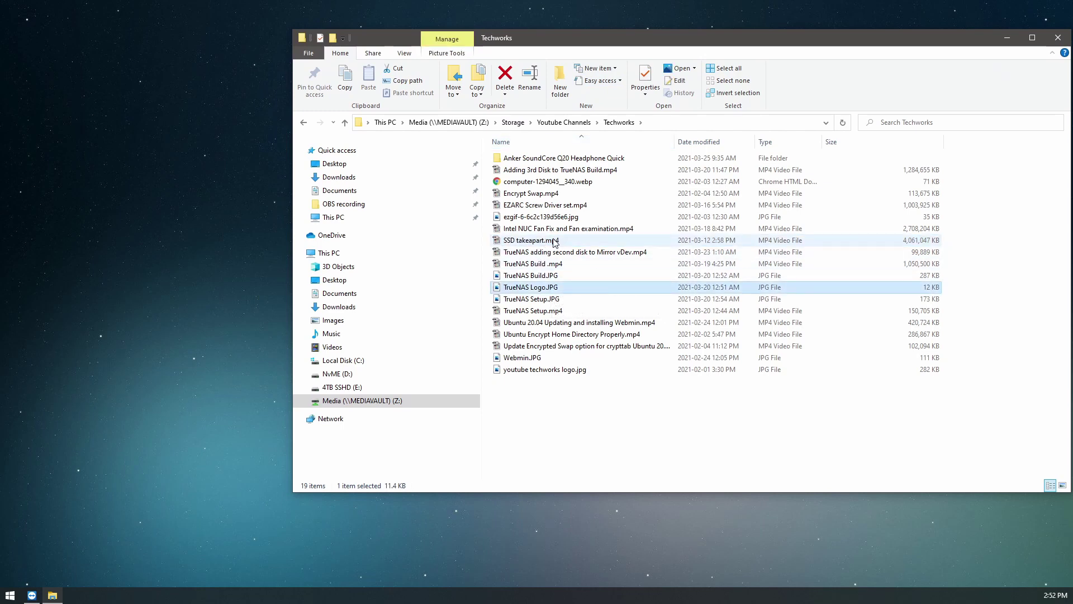
pyautogui.moveTo(555, 241); pyautogui.dragTo(223, 214)
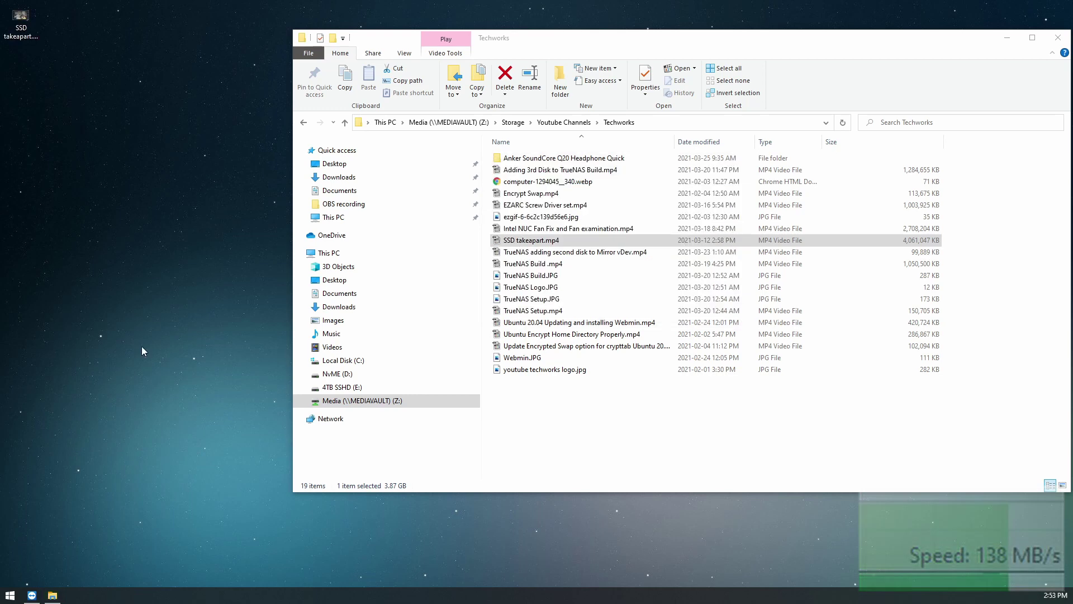
# - Rename the desktop video to 'SSD takeapartdel.mp4' and copy it into the share's Techworks folder
pyautogui.click(31, 28)
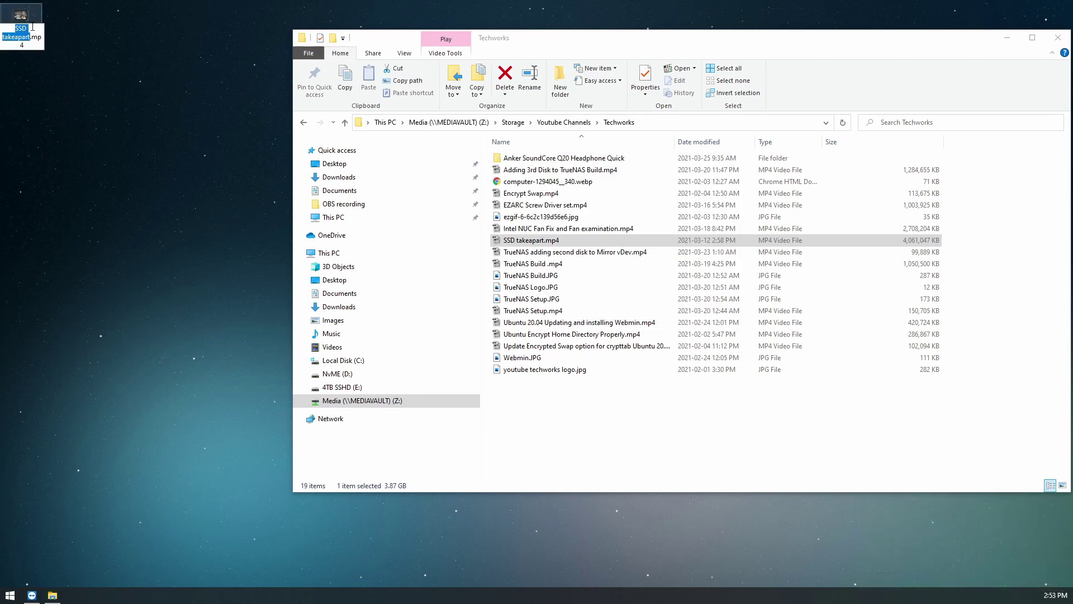
pyautogui.press('Right')
pyautogui.write('del')
pyautogui.press('Return')
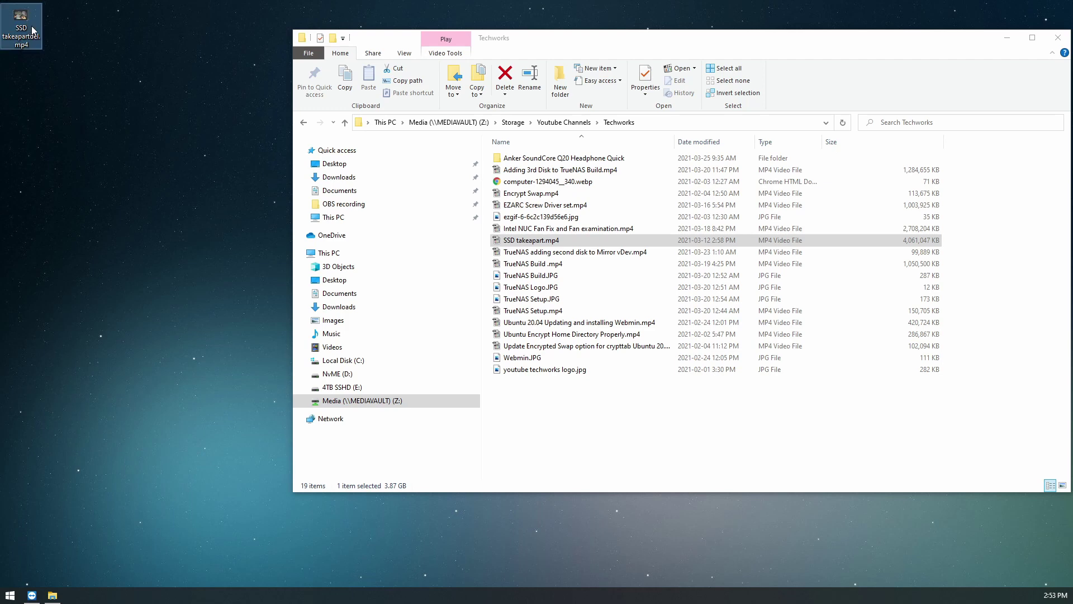
pyautogui.moveTo(25, 29); pyautogui.dragTo(586, 412)
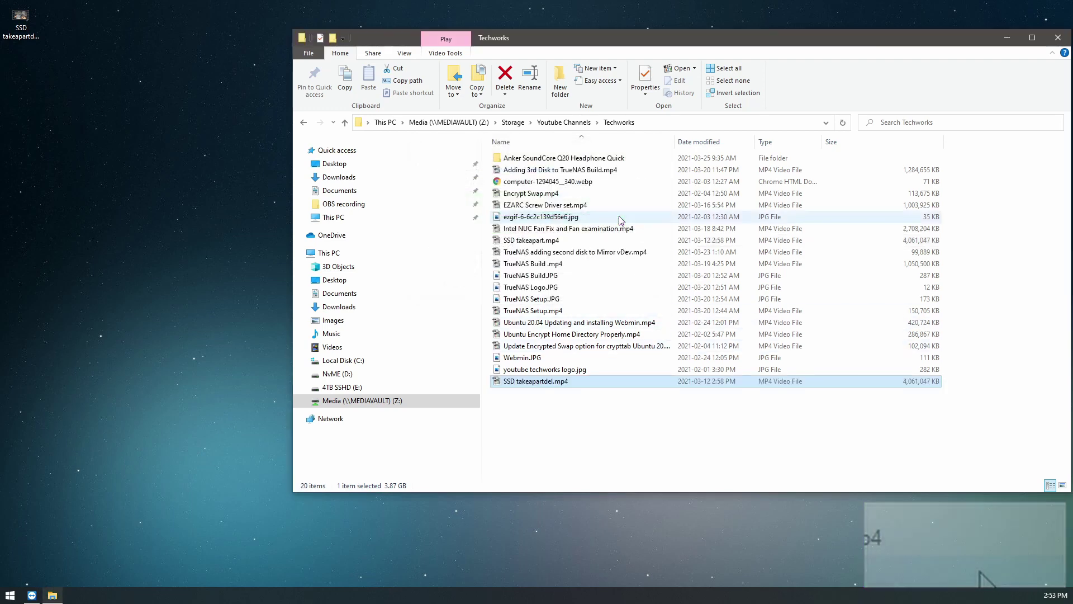
# - Calculate 150 × 8 in Calculator, giving 1,200
pyautogui.press('XF86Calculator')
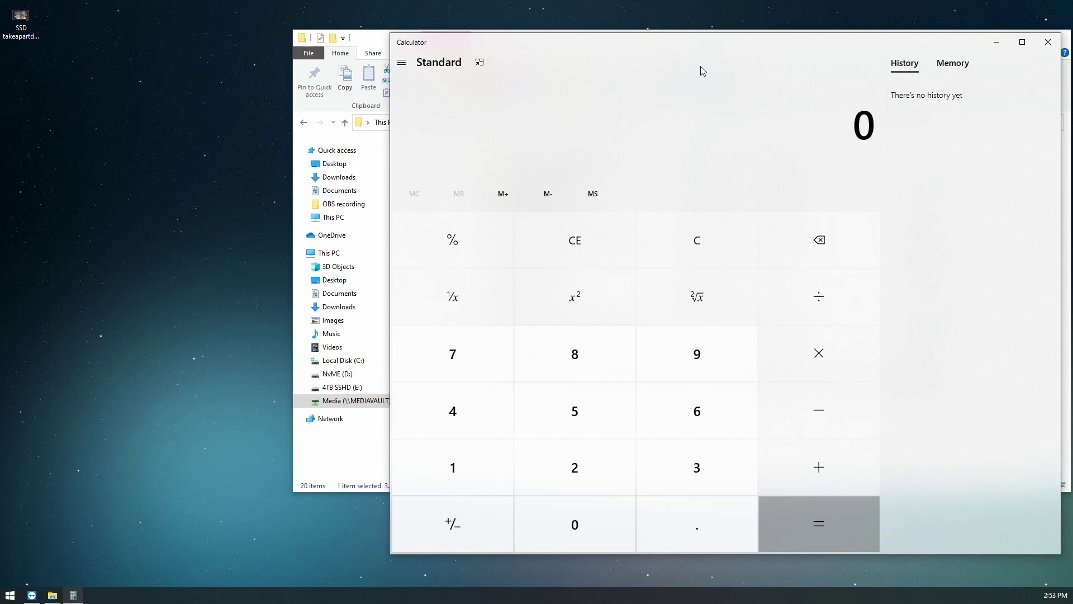
pyautogui.moveTo(700, 66); pyautogui.dragTo(481, 55)
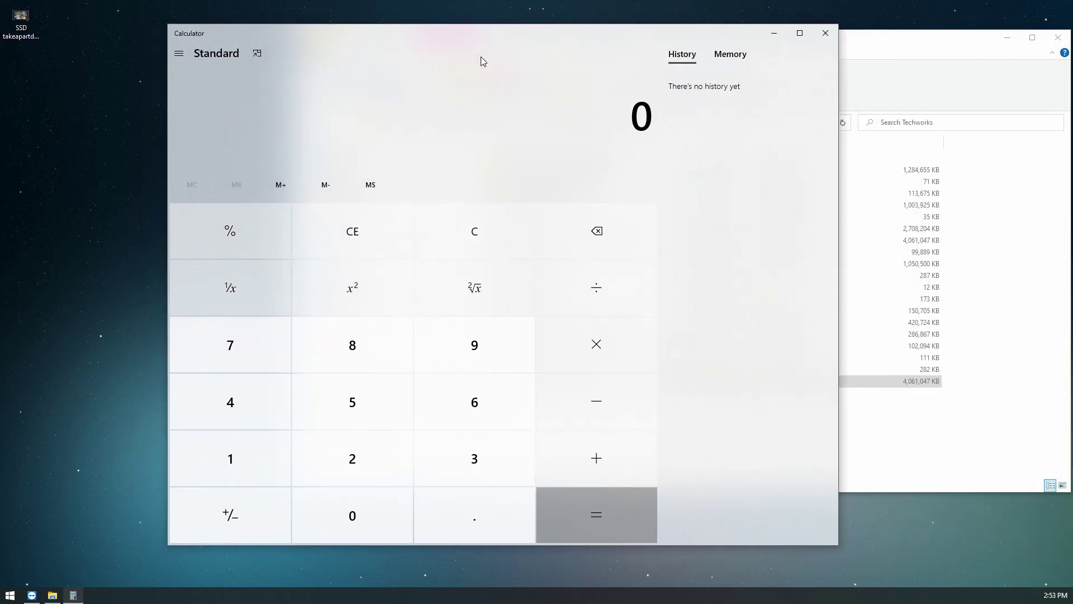
pyautogui.click(265, 447)
pyautogui.click(357, 401)
pyautogui.click(361, 495)
pyautogui.click(597, 344)
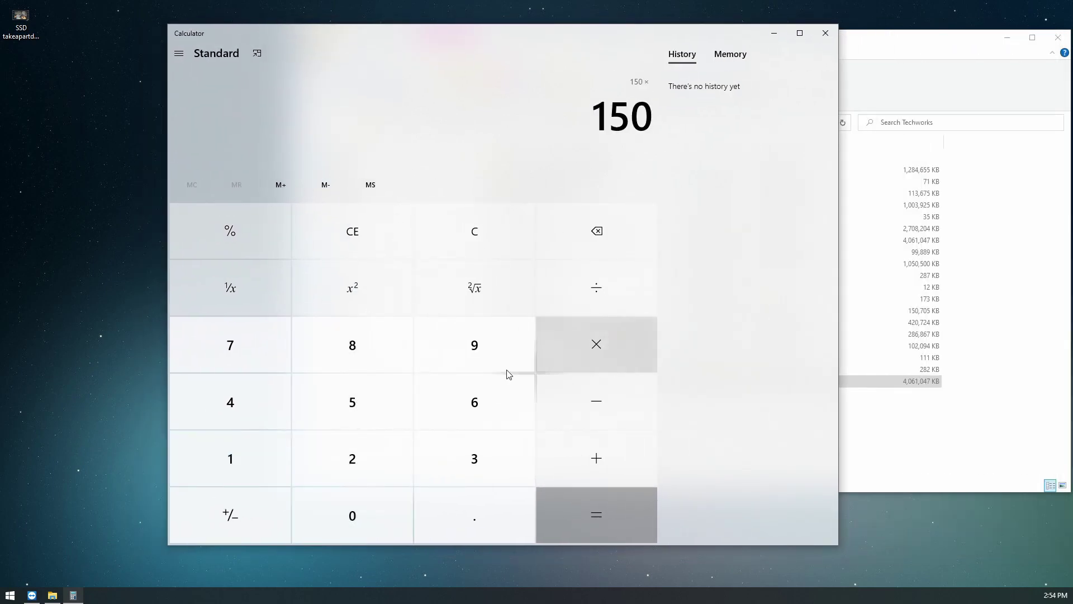
pyautogui.click(352, 345)
pyautogui.click(591, 511)
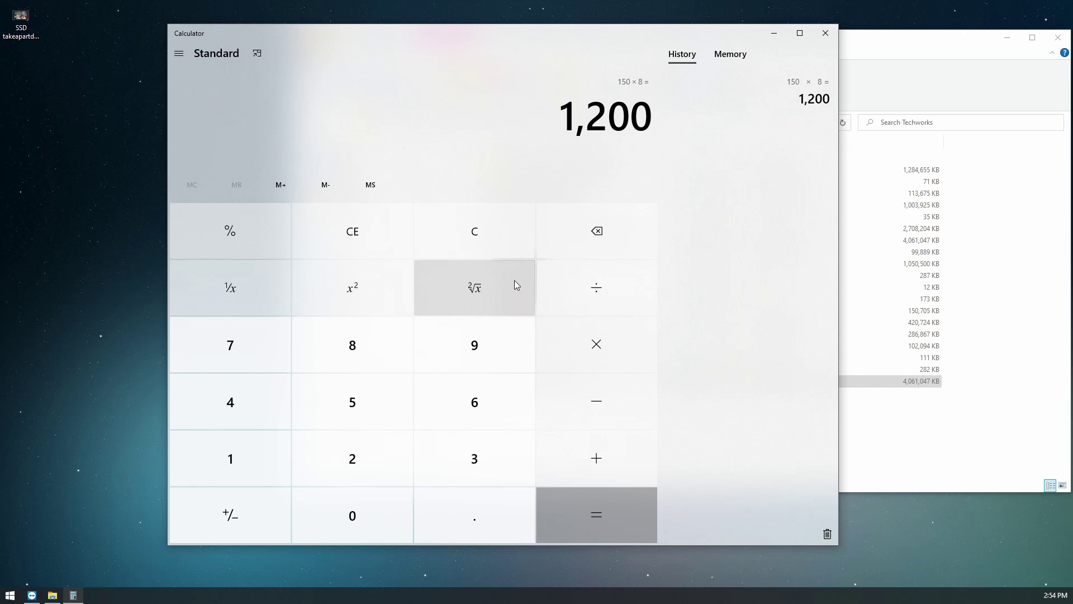
# - Clear the display and calculate 2500 ÷ 8, giving 312.5
pyautogui.click(454, 247)
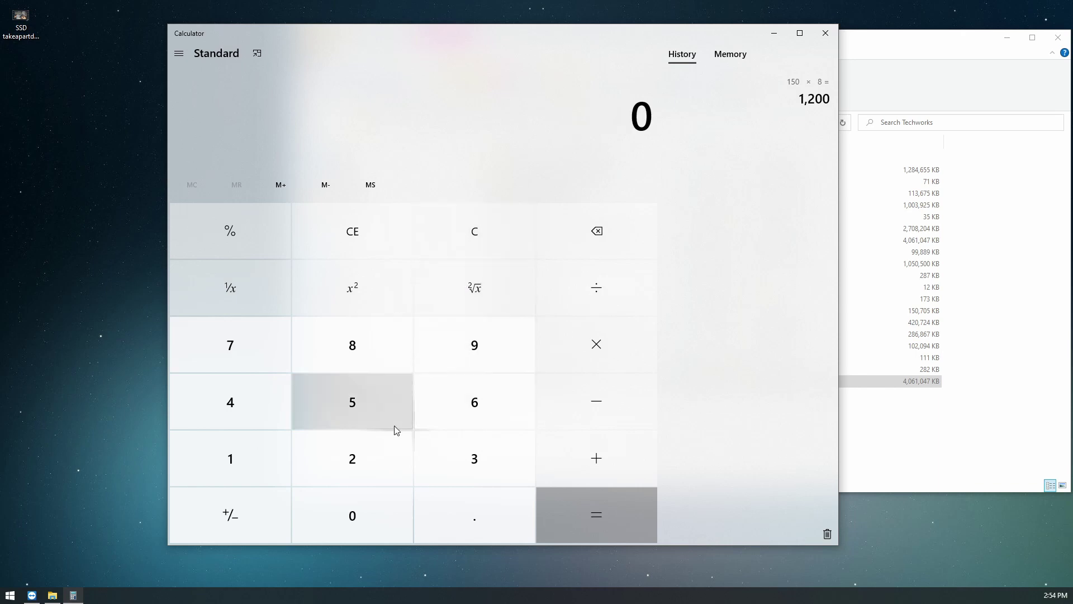
pyautogui.click(358, 442)
pyautogui.click(361, 418)
pyautogui.click(350, 520)
pyautogui.click(350, 519)
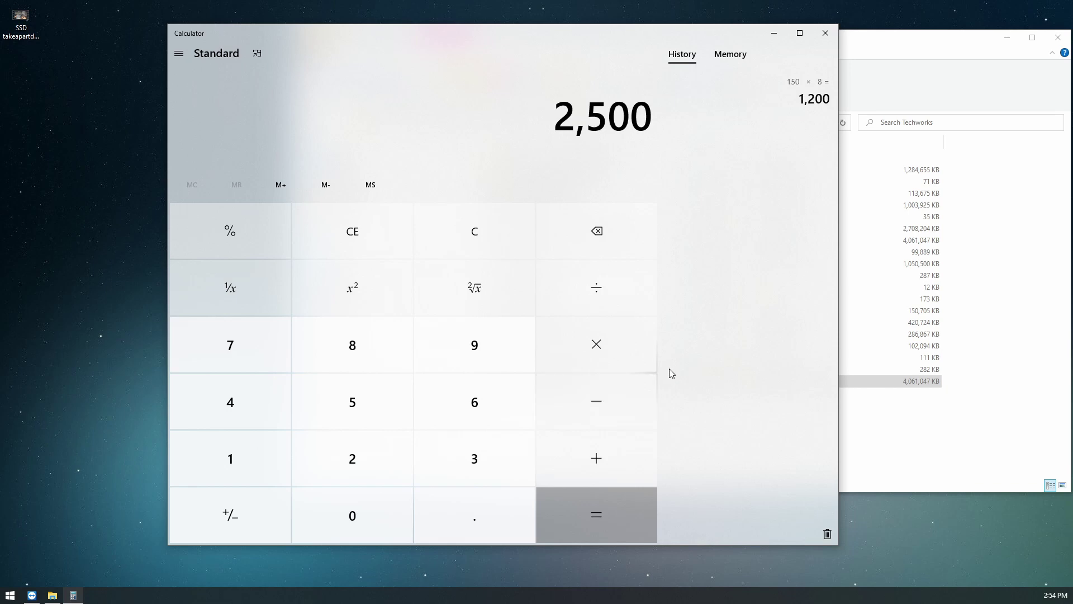
pyautogui.click(607, 294)
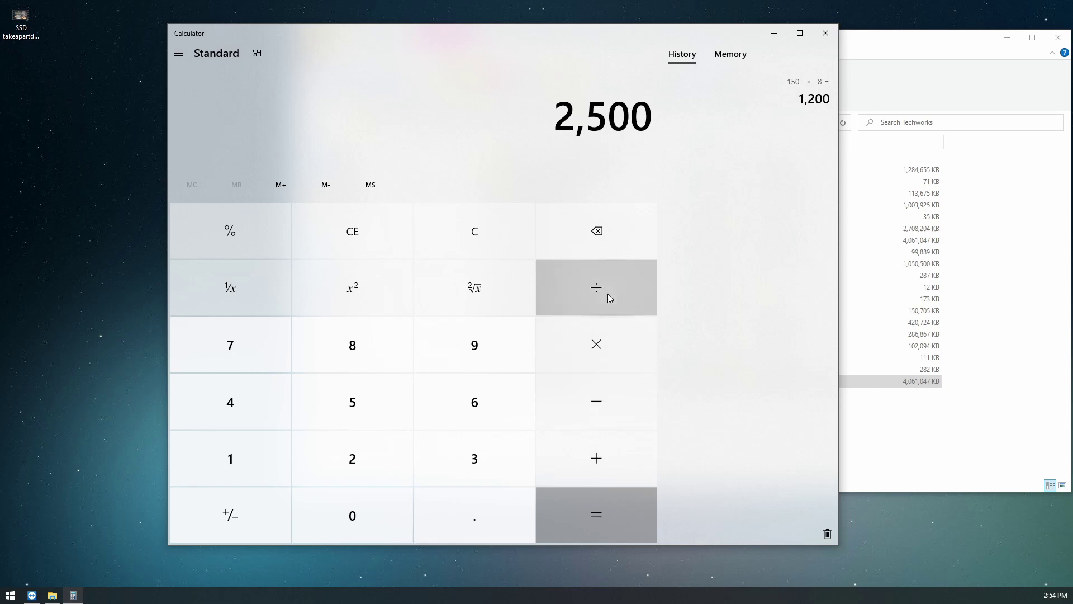
pyautogui.click(595, 524)
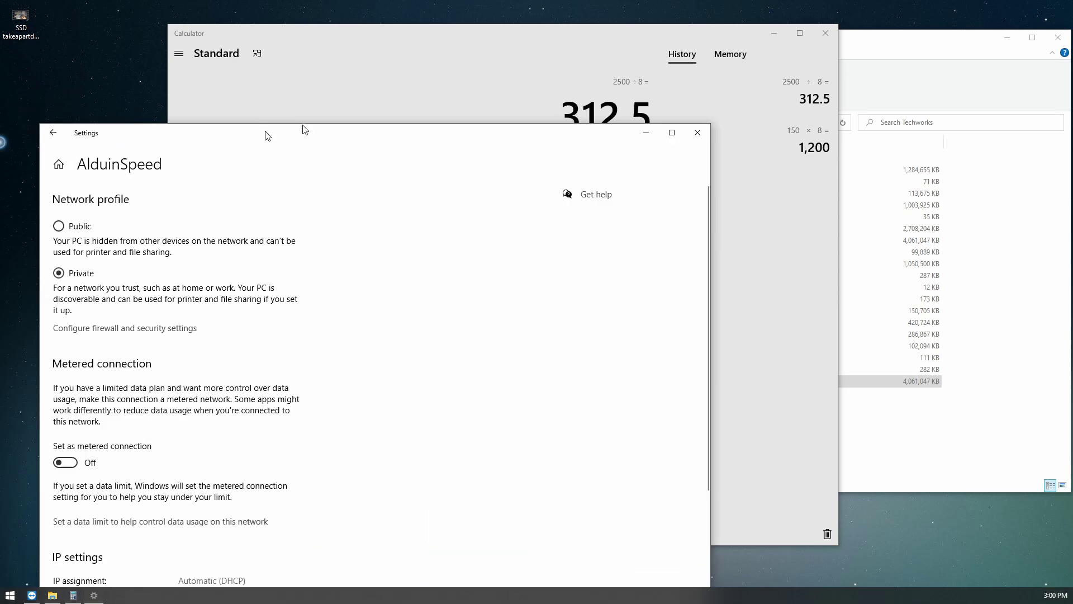
pyautogui.moveTo(304, 129); pyautogui.dragTo(510, 19)
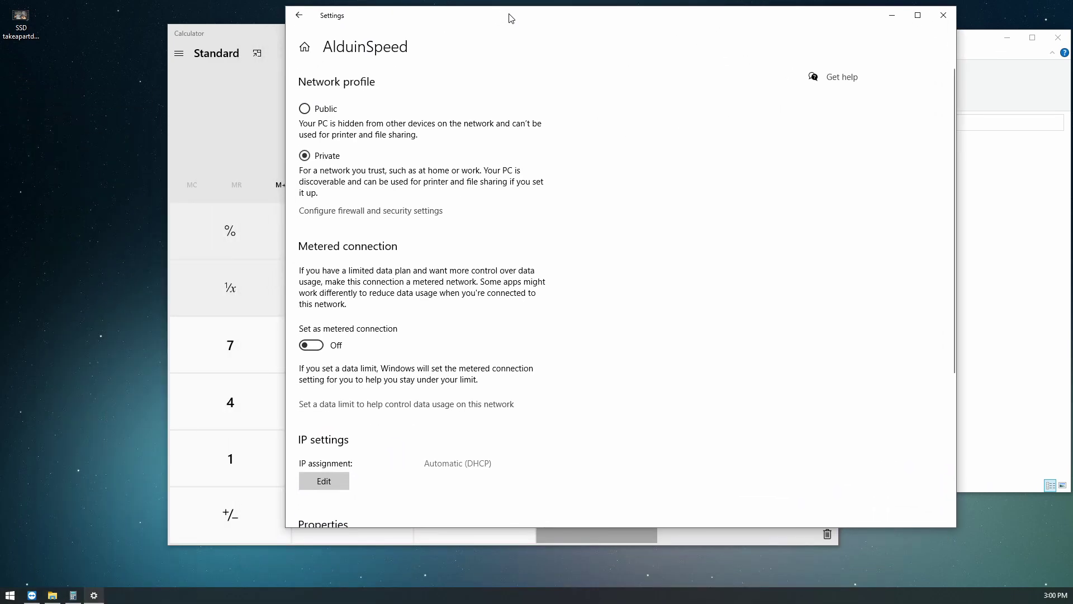
# - Scroll to AlduinSpeed's properties and highlight the 2500/2500 (Mbps) link speed
pyautogui.scroll(-4, 514, 319)
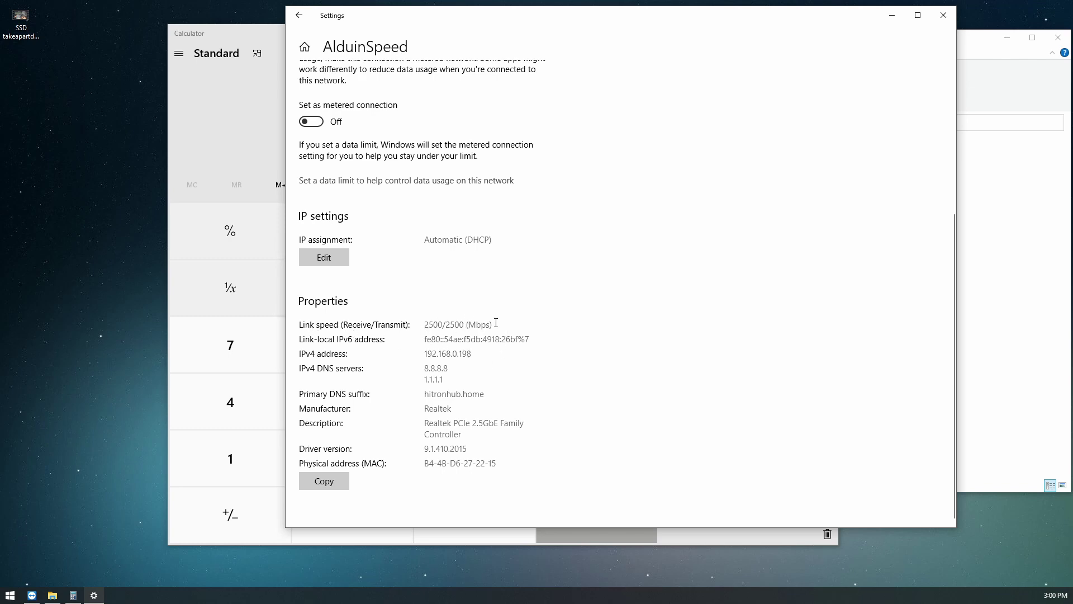
pyautogui.moveTo(499, 324); pyautogui.dragTo(425, 326)
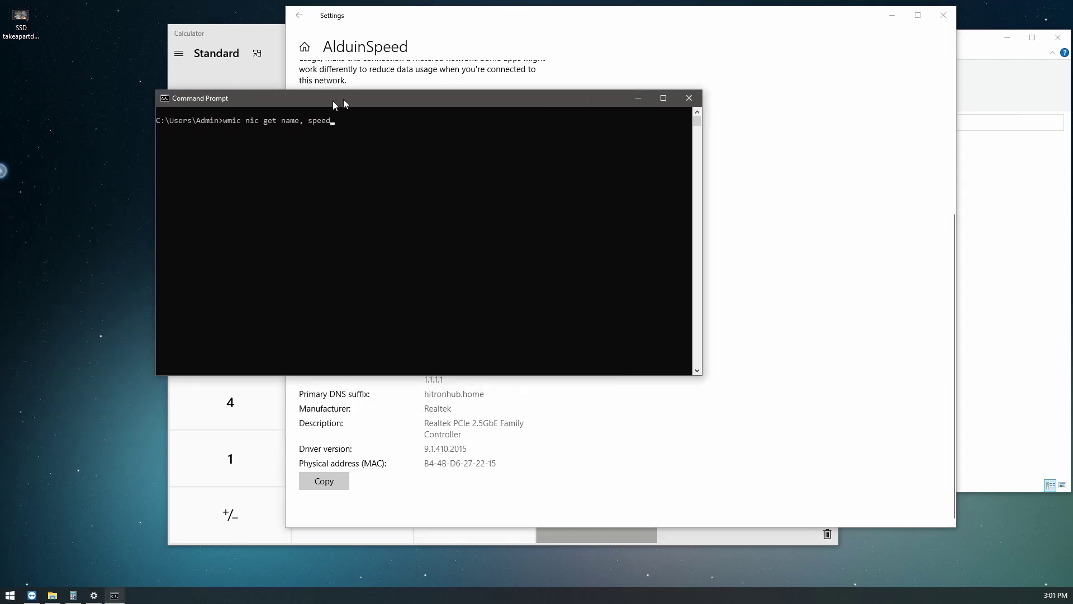
pyautogui.moveTo(343, 99); pyautogui.dragTo(450, 92)
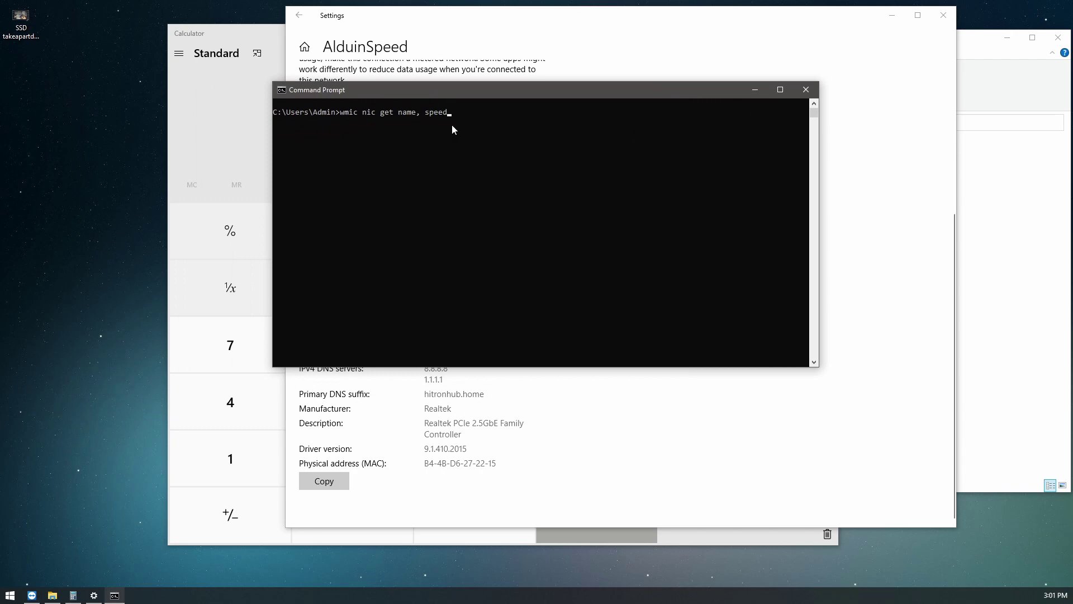
# - Run wmic nic get name, speed and compare the Intel, Killer, Realtek USB and Realtek 2.5GbE adapter speeds
pyautogui.press('Return')
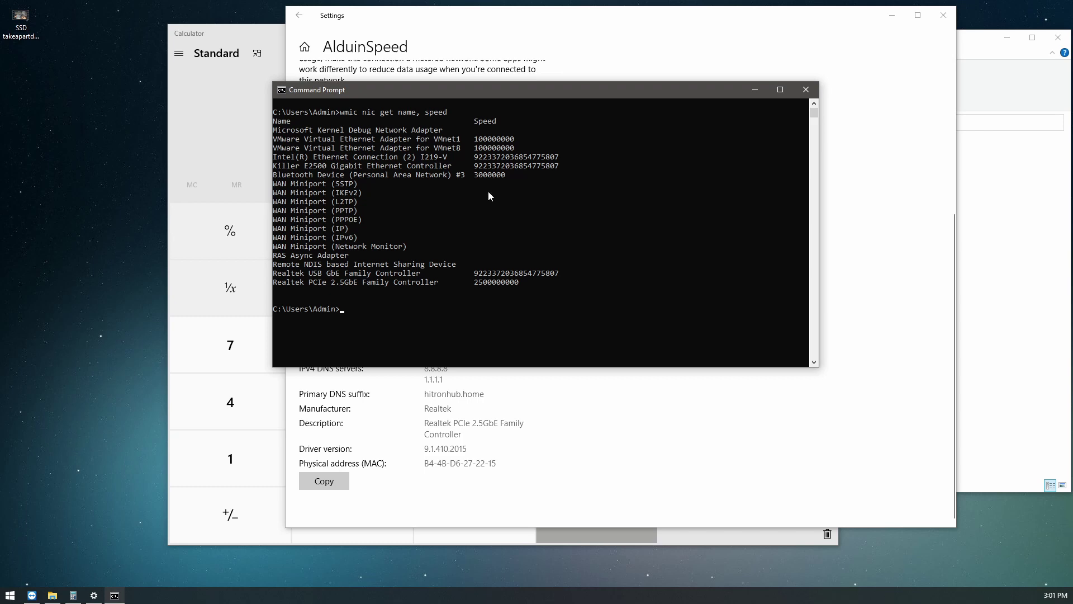
pyautogui.moveTo(274, 158); pyautogui.dragTo(465, 160)
pyautogui.moveTo(274, 167); pyautogui.dragTo(537, 169)
pyautogui.moveTo(274, 275); pyautogui.dragTo(562, 275)
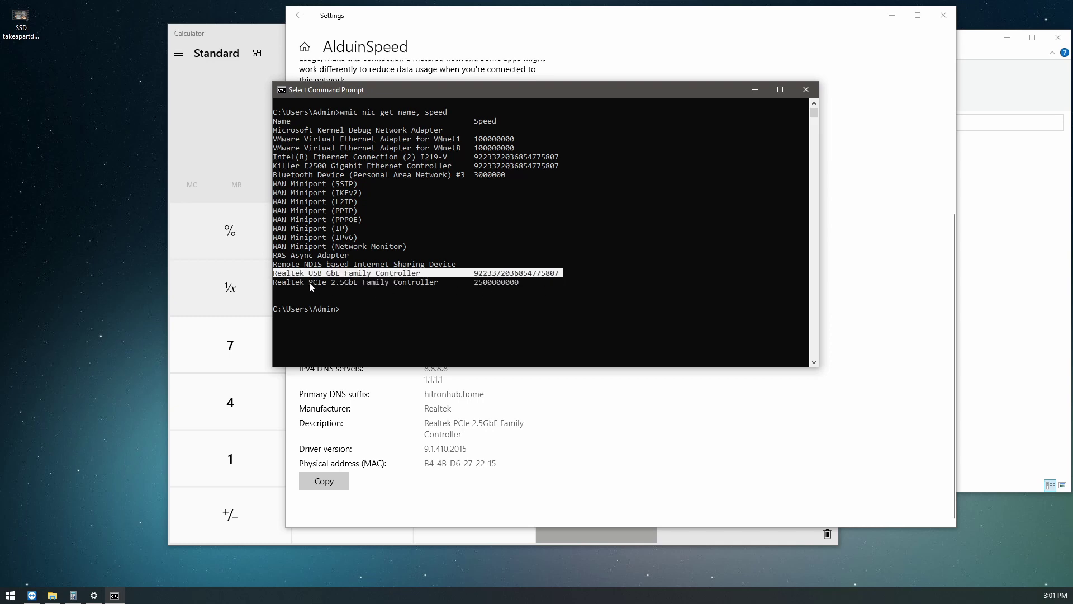
pyautogui.moveTo(274, 284); pyautogui.dragTo(508, 306)
pyautogui.rightClick(509, 307)
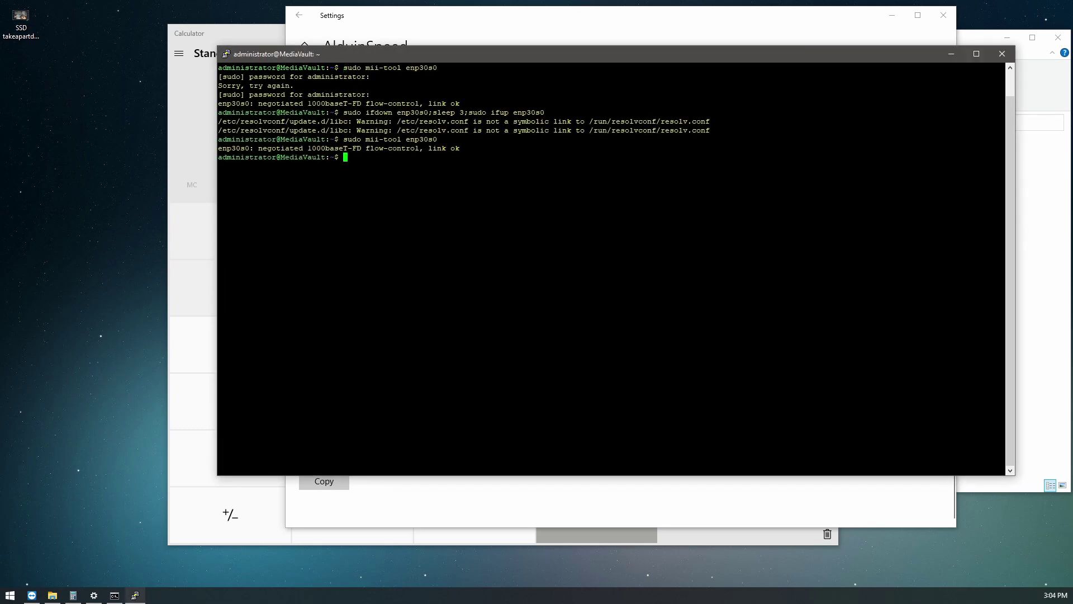
# - Run sudo ethtool enp30s0 on the server
pyautogui.write('sudo')
pyautogui.press('BackSpace')
pyautogui.press('BackSpace')
pyautogui.press('BackSpace')
pyautogui.press('BackSpace')
pyautogui.write('sudpo')
pyautogui.press('BackSpace')
pyautogui.press('BackSpace')
pyautogui.press('BackSpace')
pyautogui.write('o ethtool enp30s0')
pyautogui.press('Return')
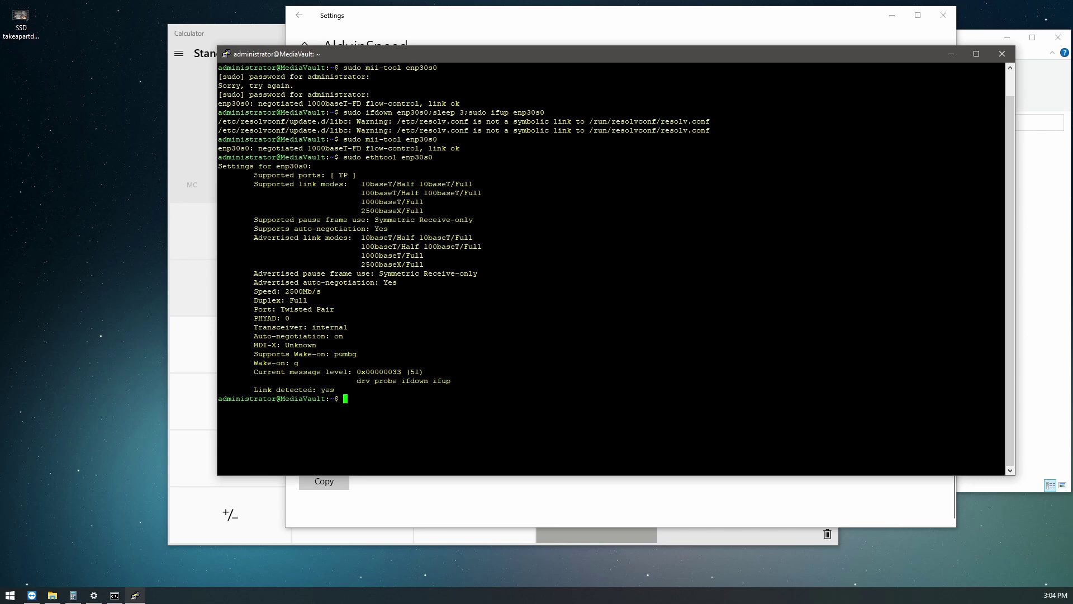
# - Highlight the supported link modes and the Speed: 2500Mb/s line in the ethtool output
pyautogui.moveTo(254, 175); pyautogui.dragTo(430, 303)
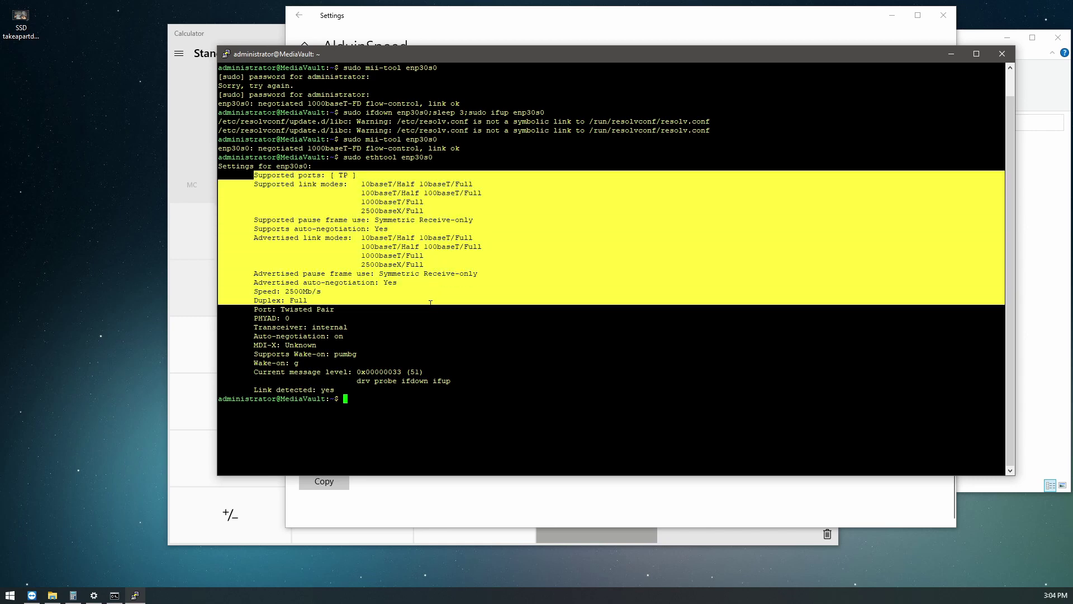
pyautogui.click(315, 296)
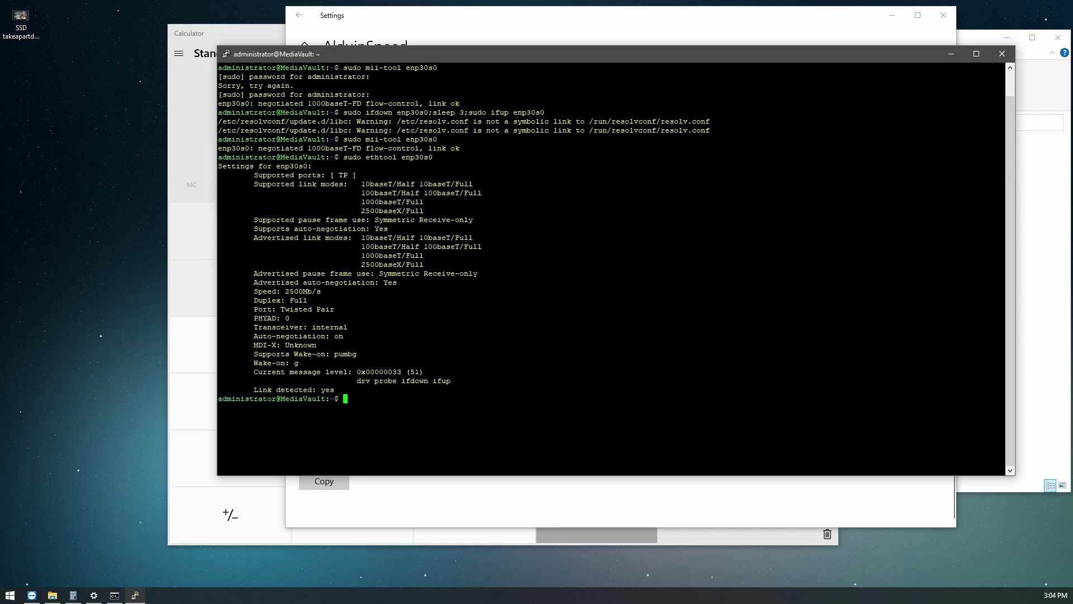
pyautogui.moveTo(276, 291); pyautogui.dragTo(328, 291)
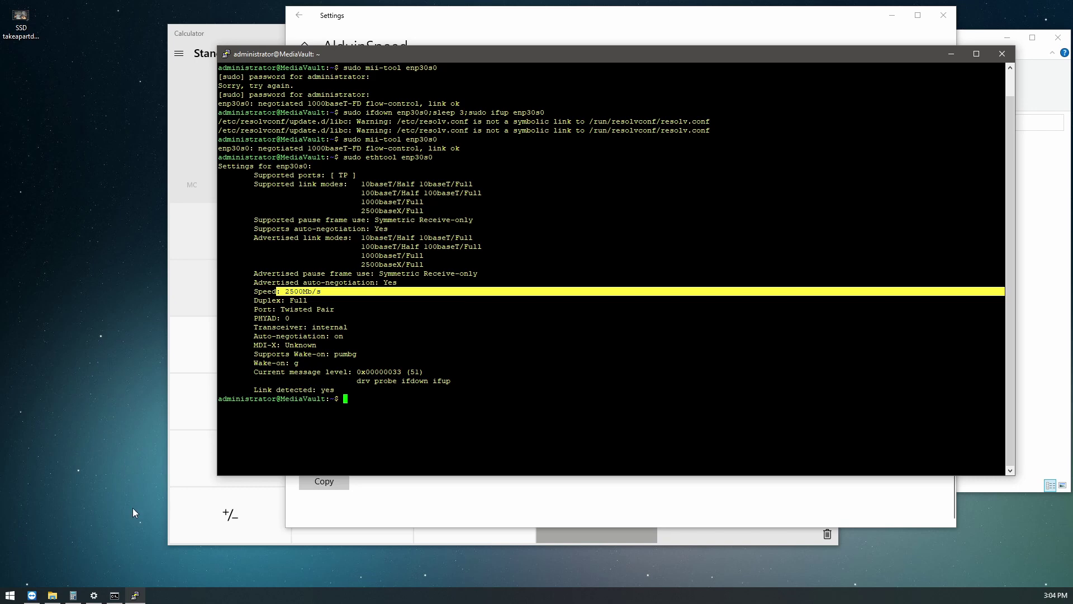
pyautogui.click(52, 595)
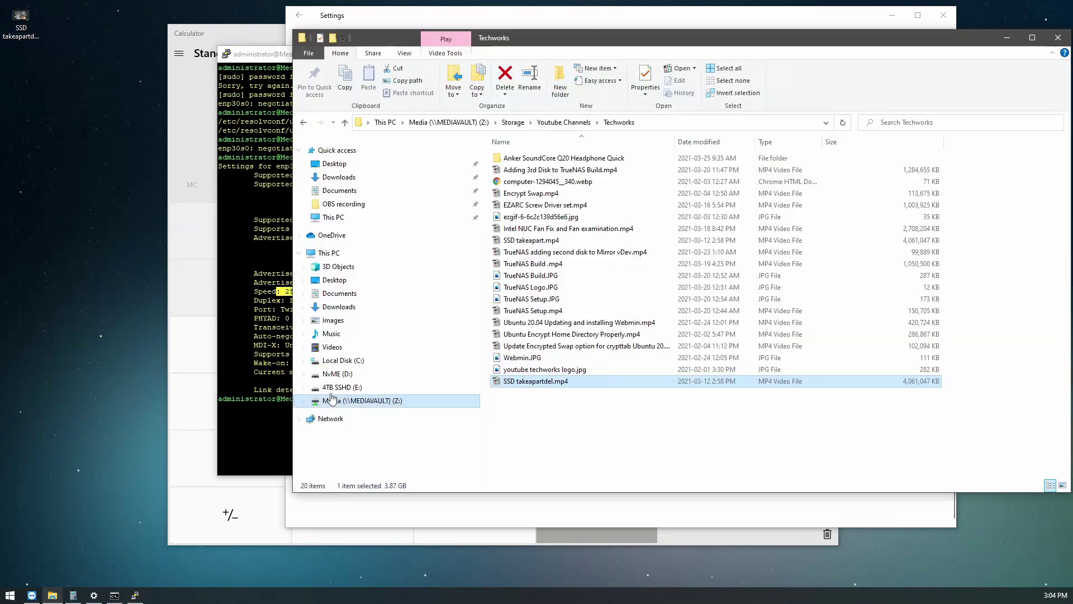
# - Test-copy SSD takeapartdel.mp4 to the desktop at about 137 MB/s, then cancel and minimise Explorer
pyautogui.moveTo(520, 386); pyautogui.dragTo(102, 298)
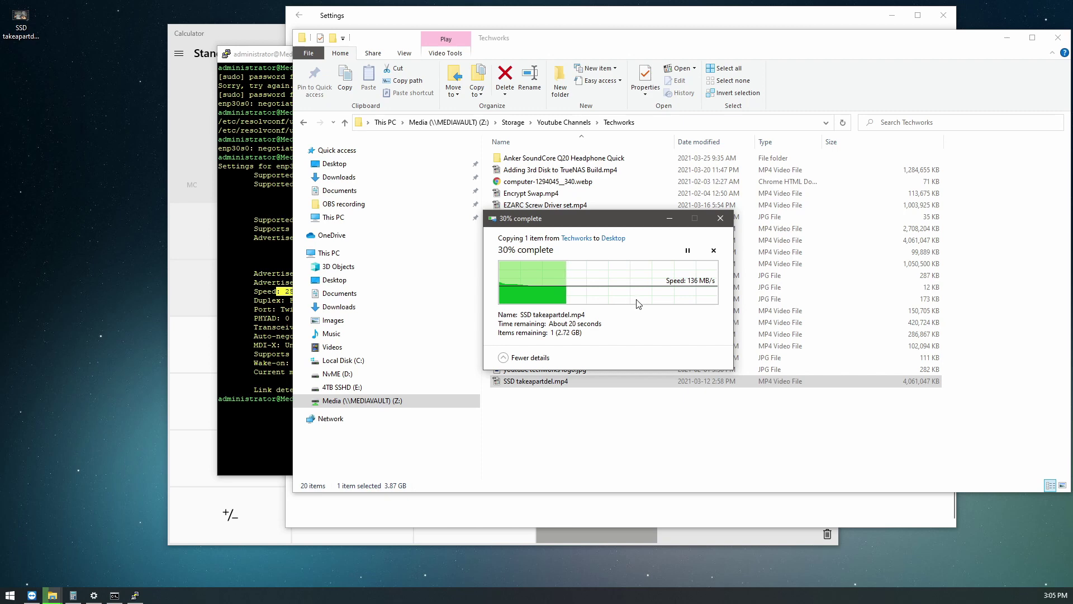
pyautogui.click(713, 250)
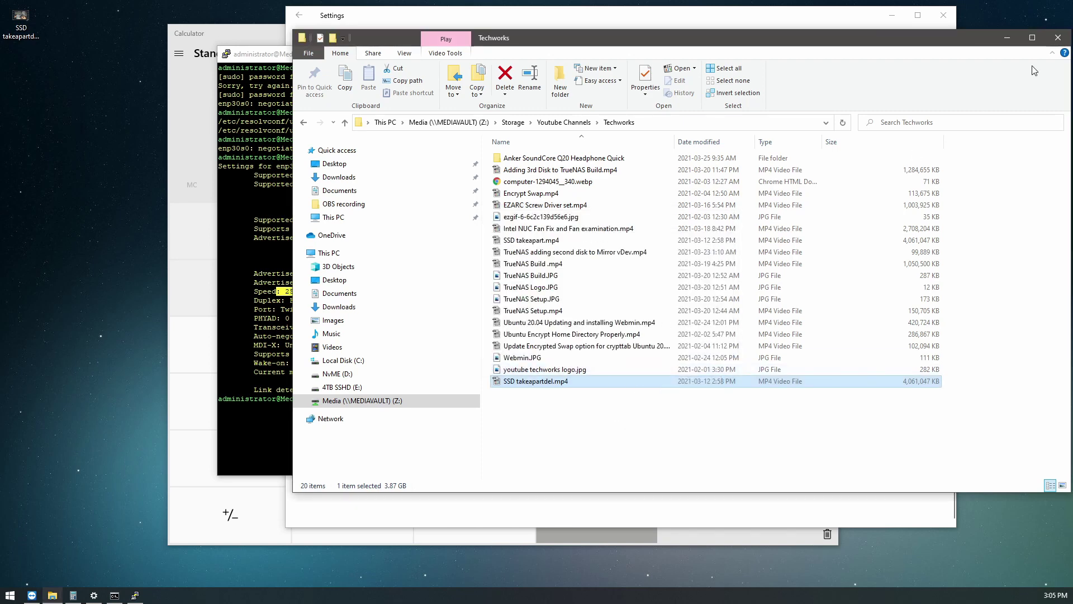
pyautogui.click(1006, 37)
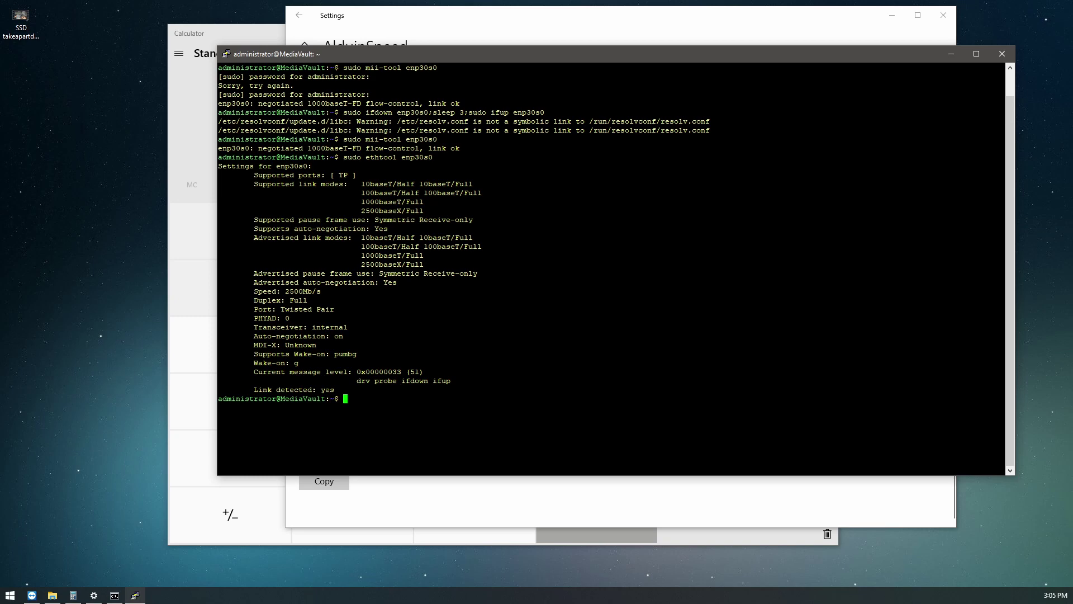
# - Clear the PuTTY terminal screen
pyautogui.write('clear')
pyautogui.press('Return')
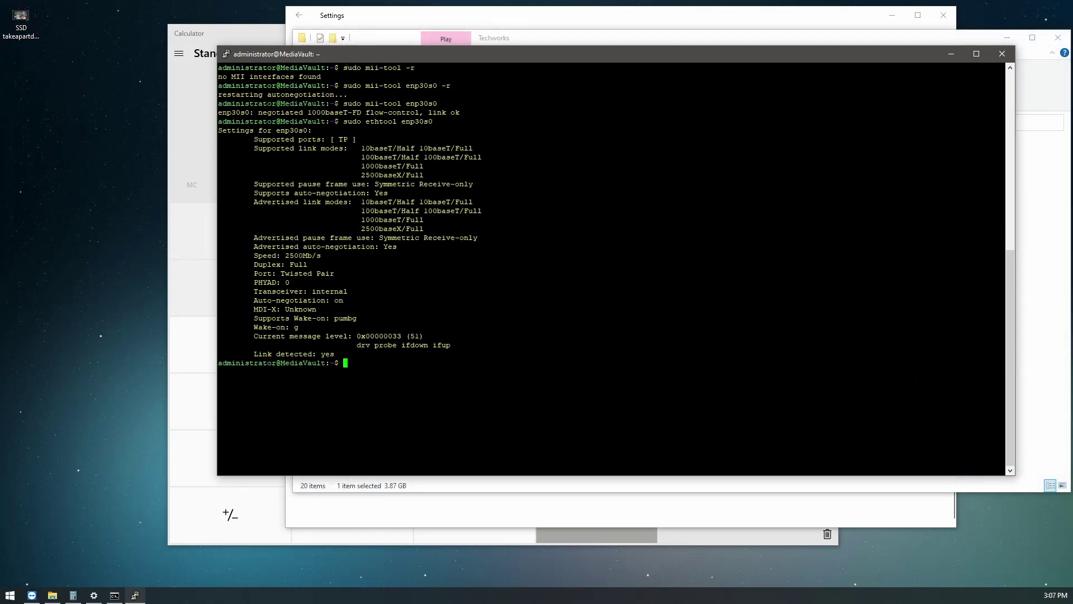
pyautogui.write('hdd')
pyautogui.press('BackSpace')
pyautogui.press('BackSpace')
pyautogui.press('BackSpace')
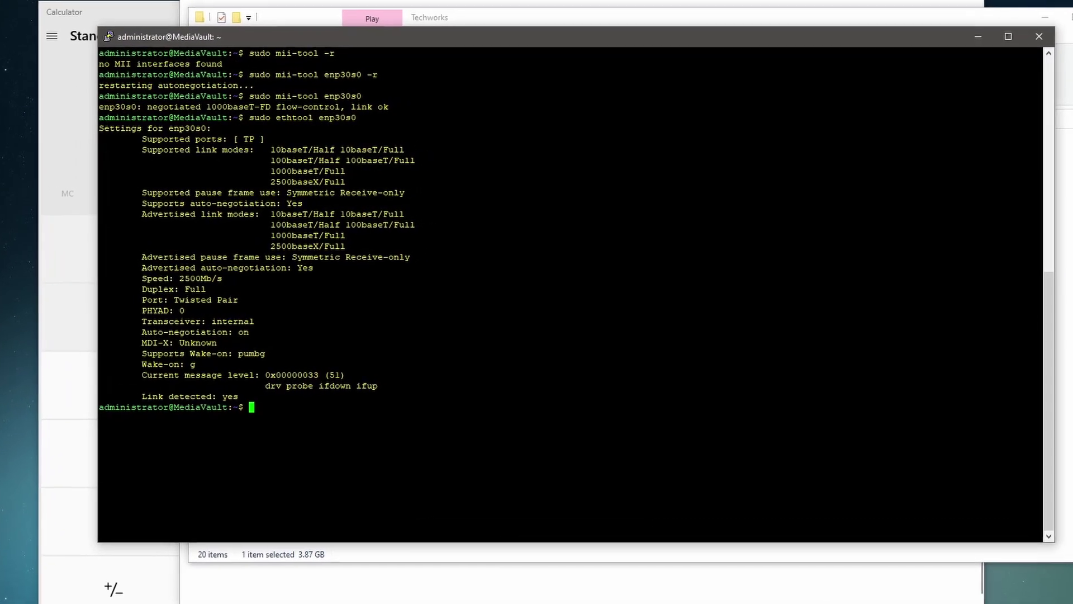
# - Run sudo hdparm -tT /dev/mapper/Enc5 to benchmark the encrypted volume's read speed
pyautogui.write('sudo hdparm ')
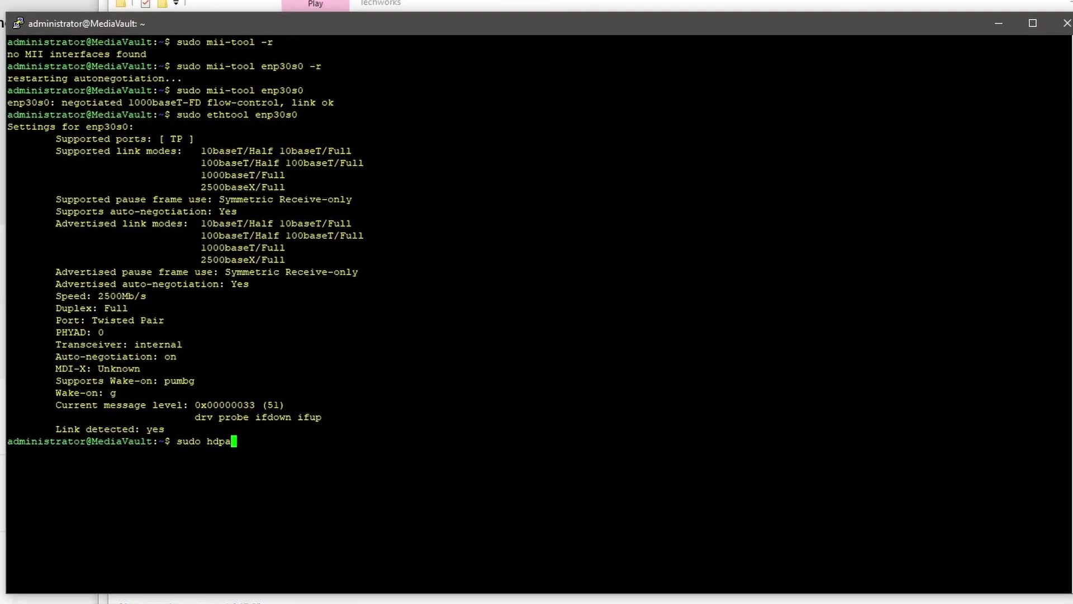
pyautogui.write('-t')
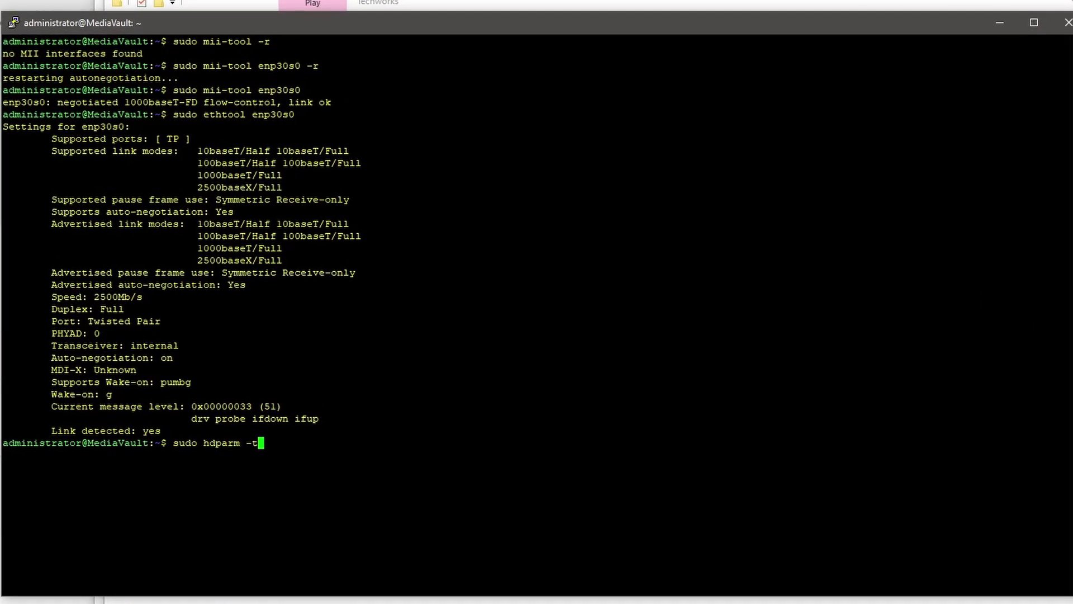
pyautogui.write('T /de')
pyautogui.press('Tab')
pyautogui.press('Tab')
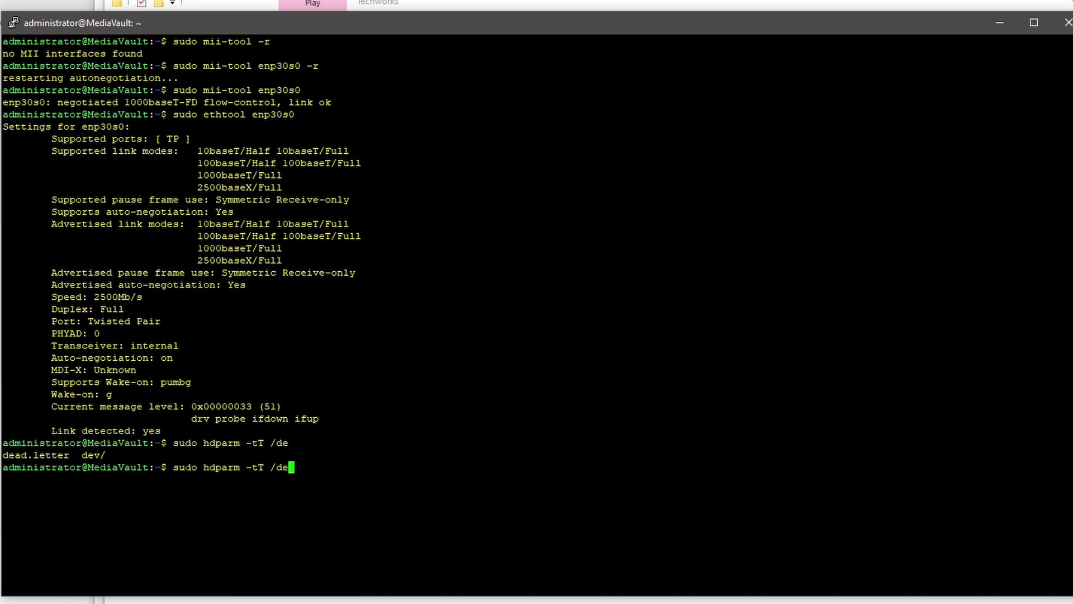
pyautogui.write('v/m')
pyautogui.press('Tab')
pyautogui.press('Tab')
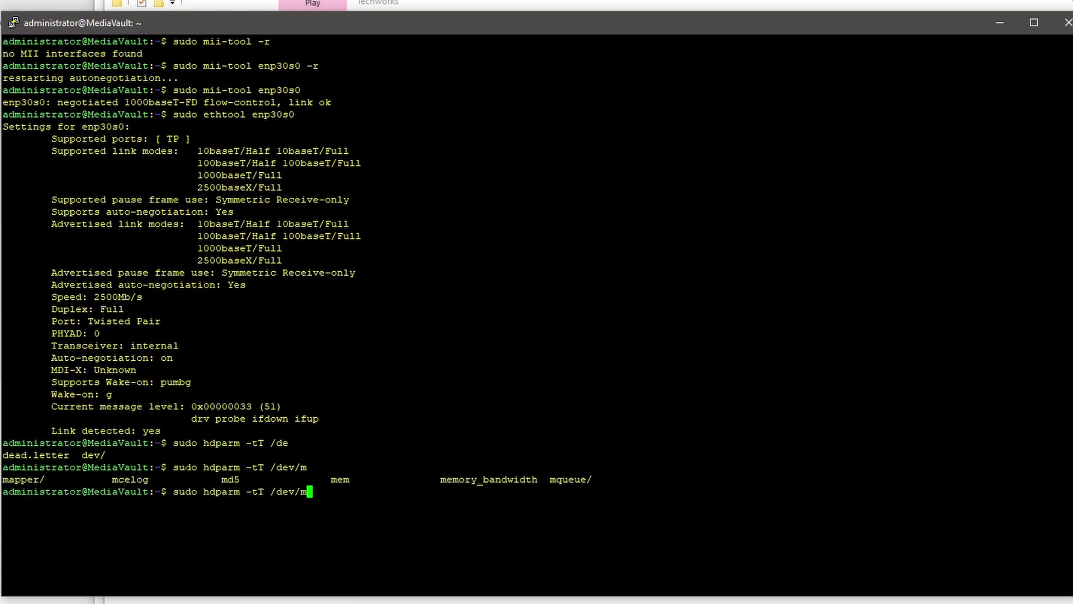
pyautogui.write('a')
pyautogui.press('Tab')
pyautogui.press('Tab')
pyautogui.press('Tab')
pyautogui.write('En')
pyautogui.press('Tab')
pyautogui.press('Return')
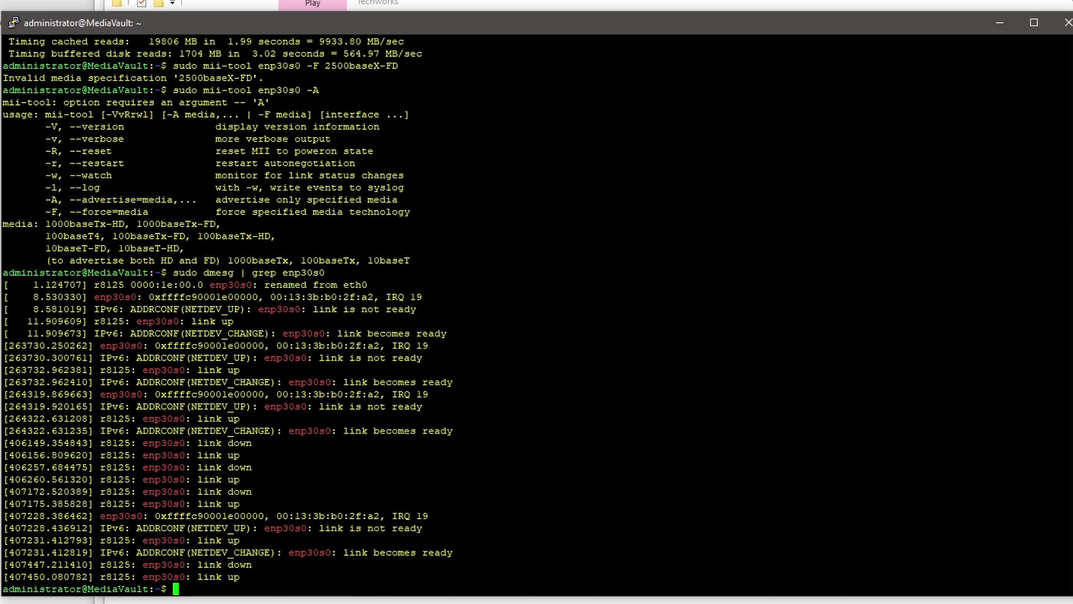
# - Reboot the server with sudo shutdown -r now
pyautogui.write('sudo shutdown -r now')
pyautogui.press('Return')
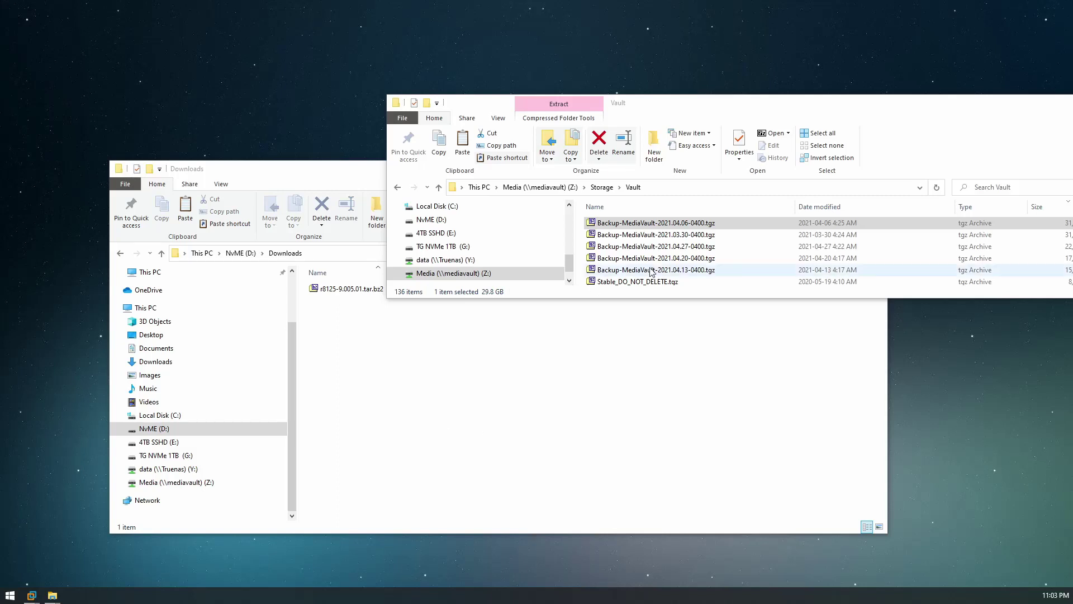
# - Copy Backup-MediaVault-2021.04.20-0400.tgz from the Vault folder into NvMe (D:) Downloads
pyautogui.moveTo(691, 226); pyautogui.dragTo(416, 391)
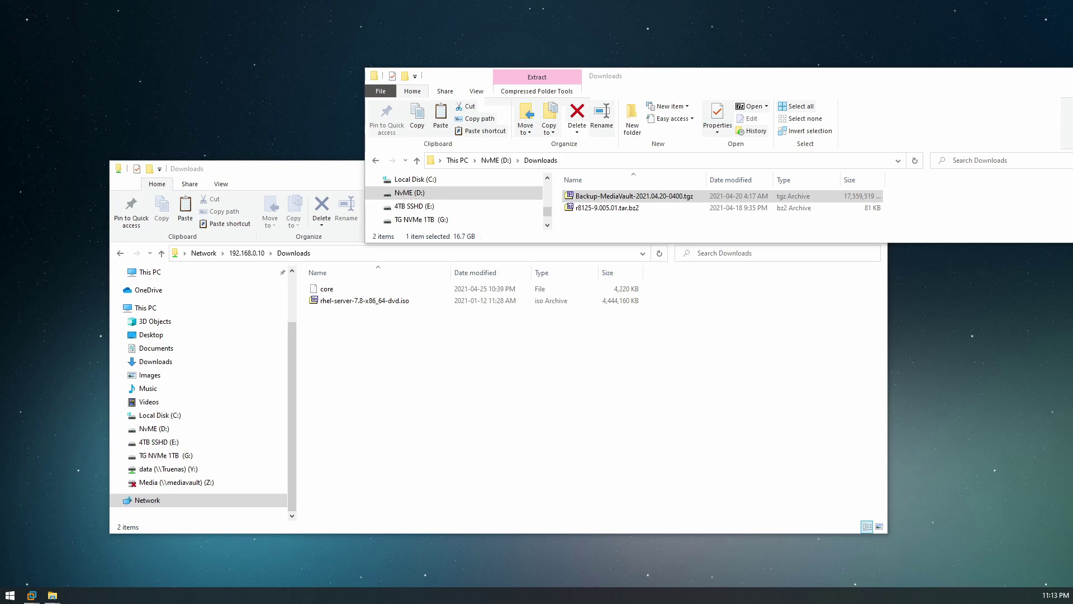
# - Copy Backup-MediaVault-2021.04.20-0400.tgz to the 192.168.0.10 Downloads share, which starts at about 204 MB/s
pyautogui.moveTo(631, 195); pyautogui.dragTo(505, 389)
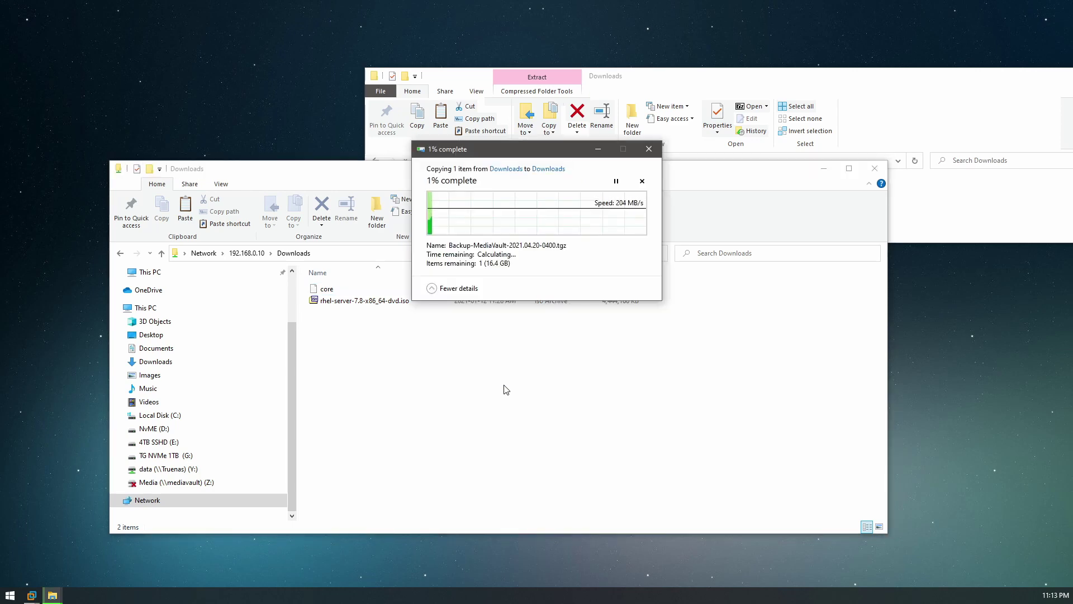